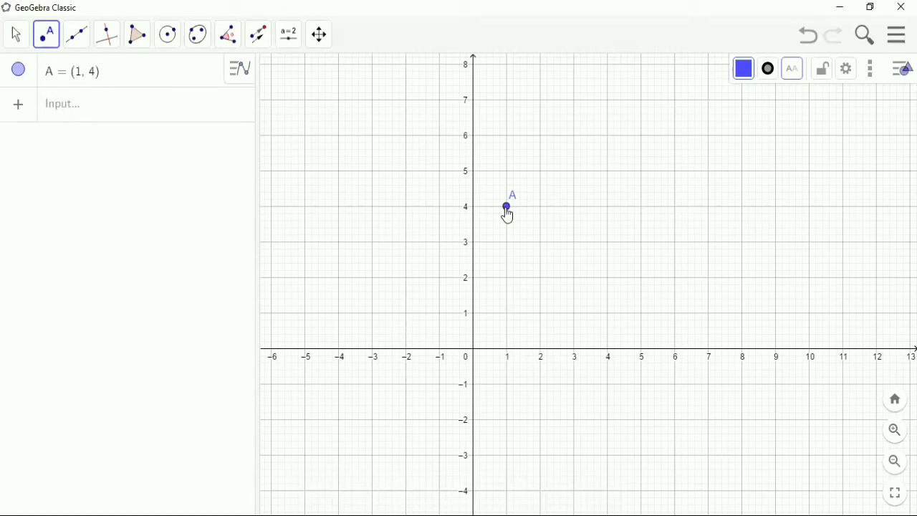
Step: Place a new slider in the graph's second quadrant, set its type to Angle and its name to just α
left_click(291, 46)
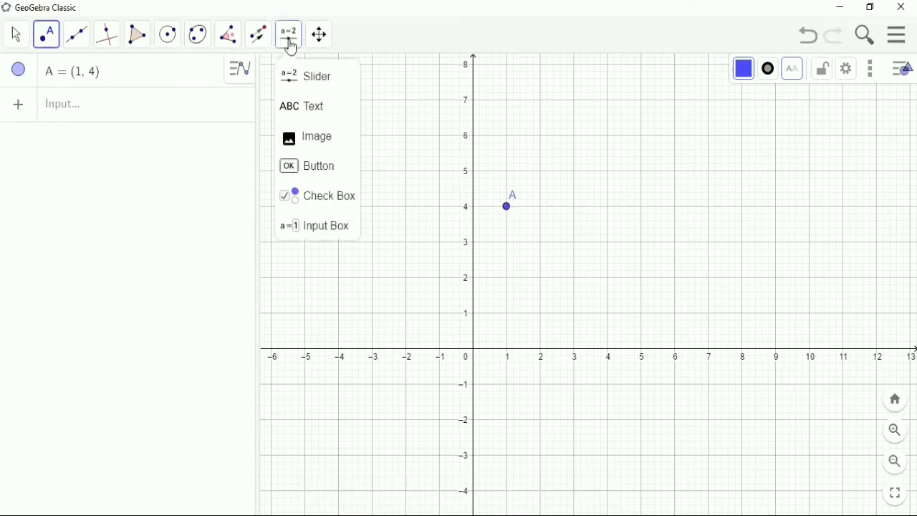
left_click(299, 81)
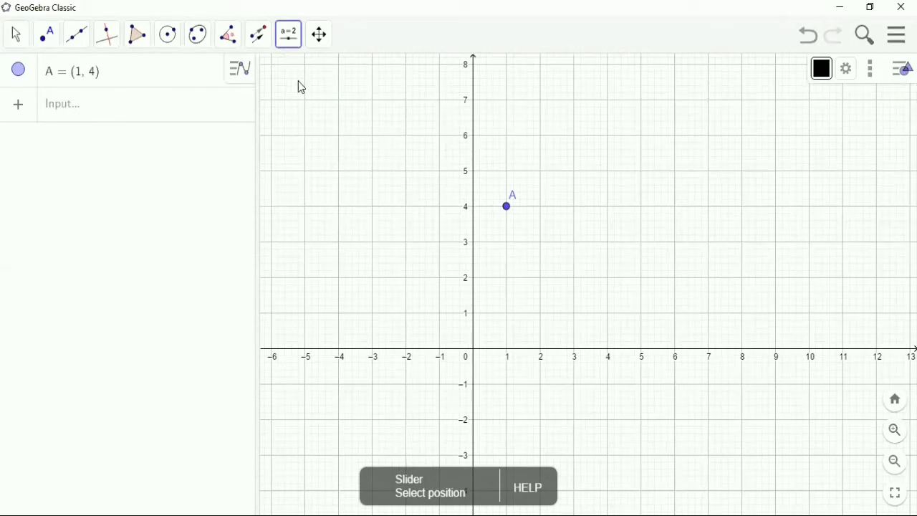
left_click(339, 105)
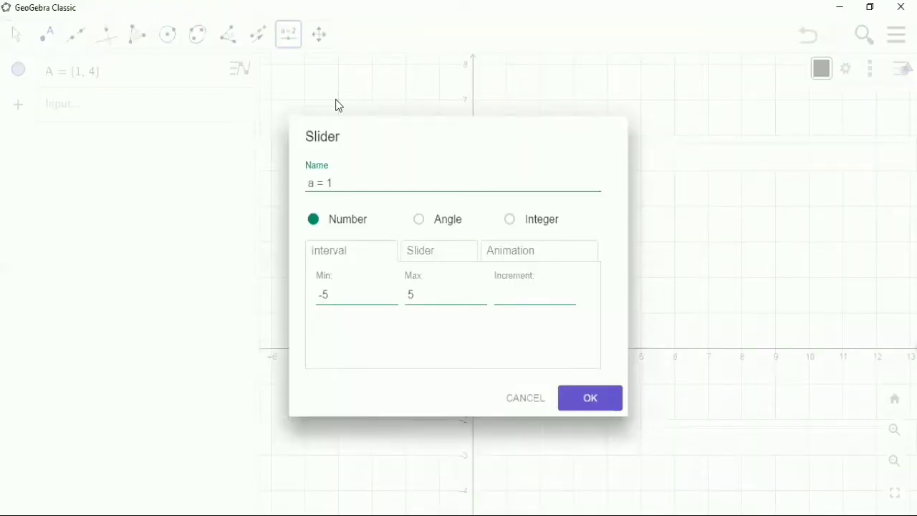
left_click(420, 226)
left_click(397, 178)
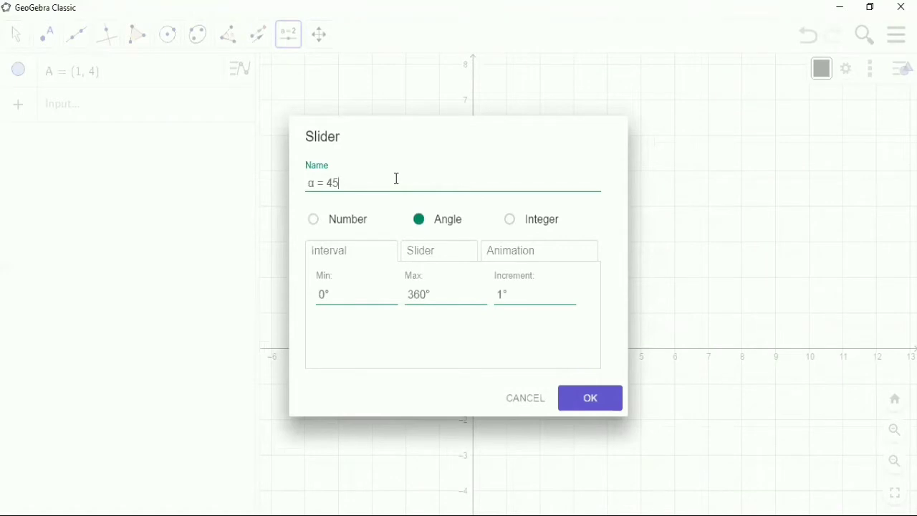
key("BackSpace")
key("BackSpace")
key("BackSpace")
key("BackSpace")
Step: Set the α slider's maximum to 180° and create the slider
left_click(424, 296)
key("BackSpace")
key("BackSpace")
key("BackSpace")
type("180")
left_click(588, 398)
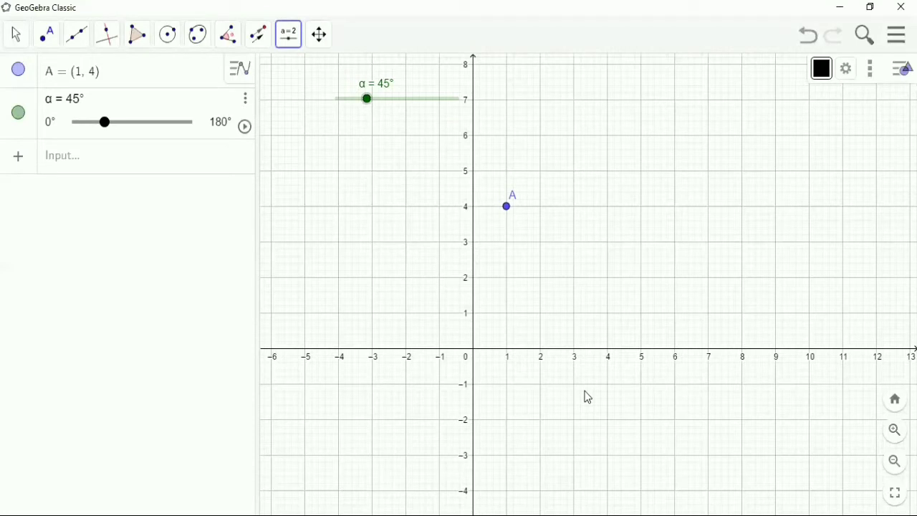
Step: Create the image of point A rotated about the origin by entering Rotate(A, α)
left_click(151, 159)
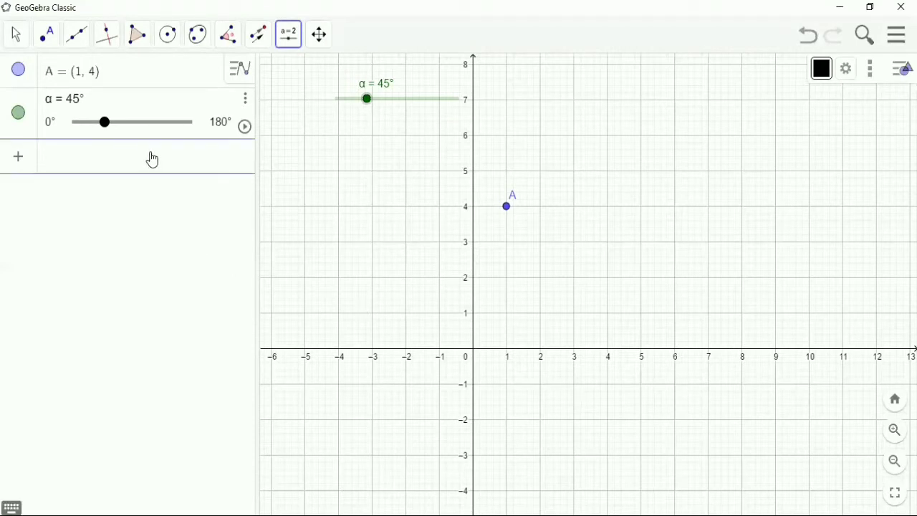
type("Rot")
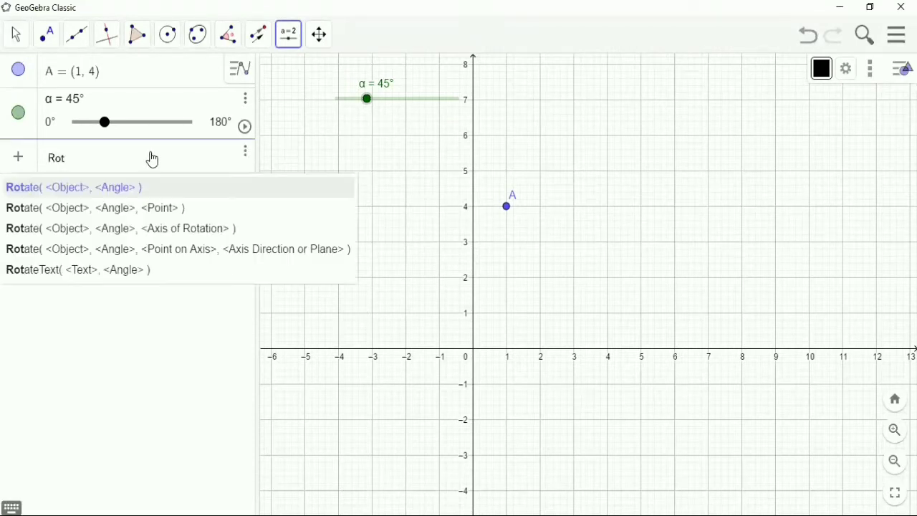
type("ate")
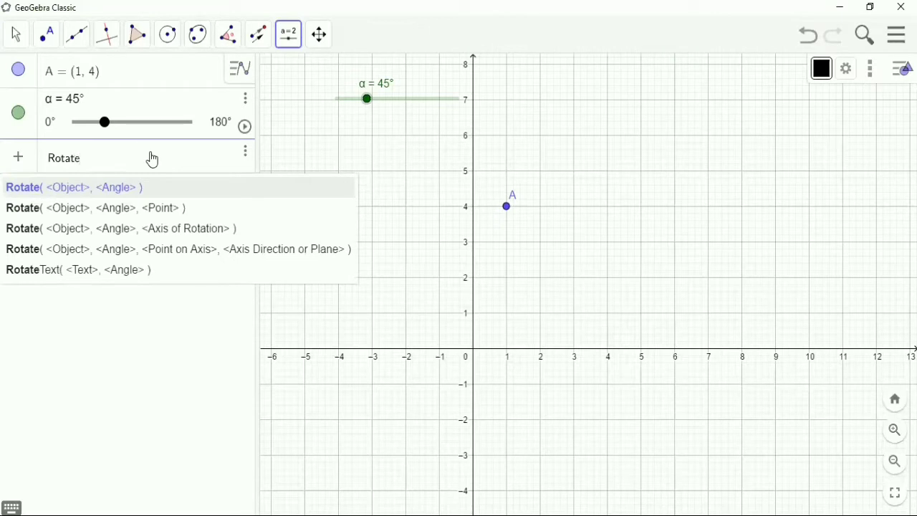
type("(A")
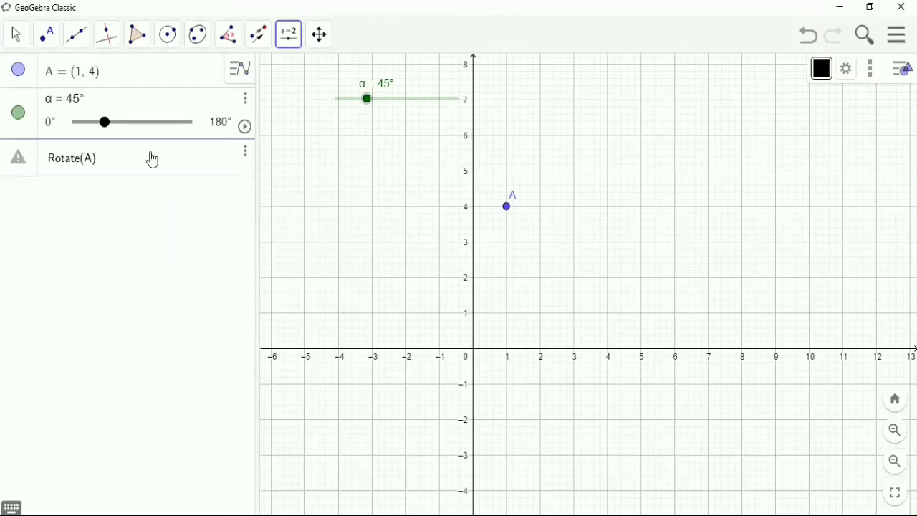
type(",")
left_click(12, 507)
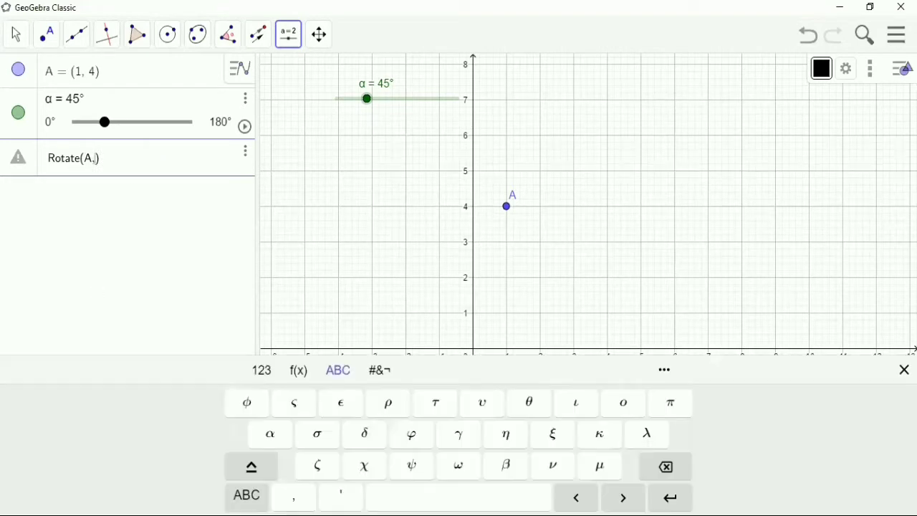
left_click(265, 436)
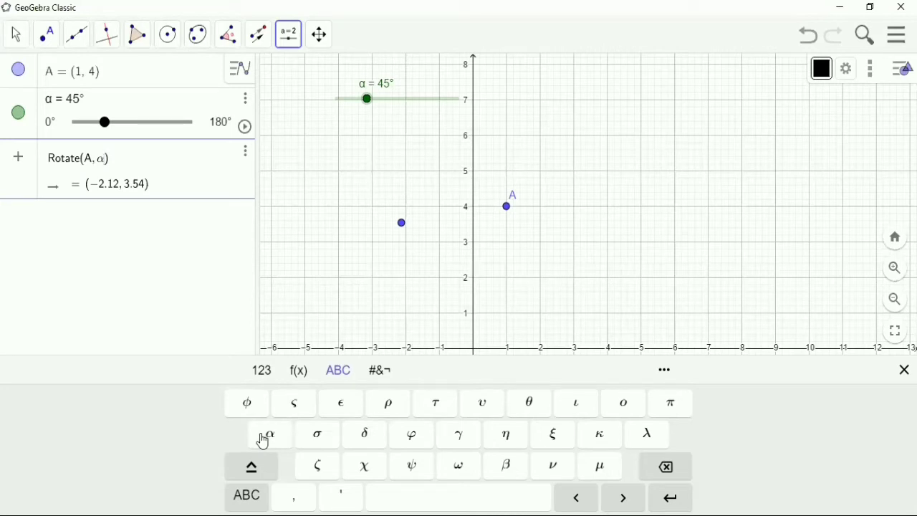
key("Return")
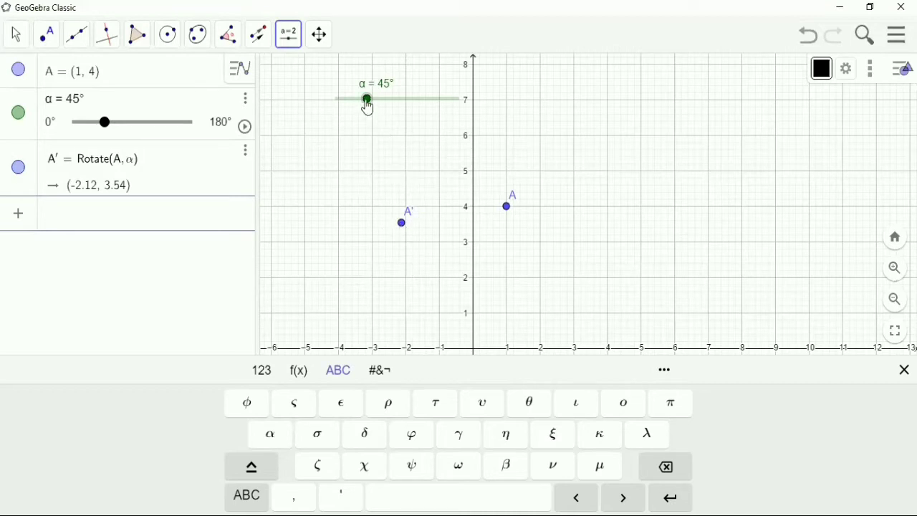
Step: Set the slider α to 180° so that point A is rotated by the full angle
left_click_drag(367, 106, 469, 112)
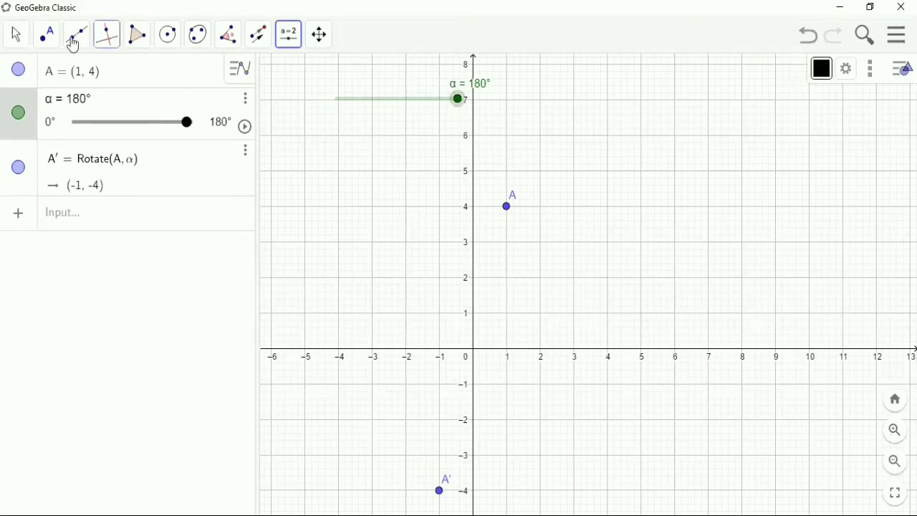
left_click(18, 36)
left_click_drag(432, 212, 473, 117)
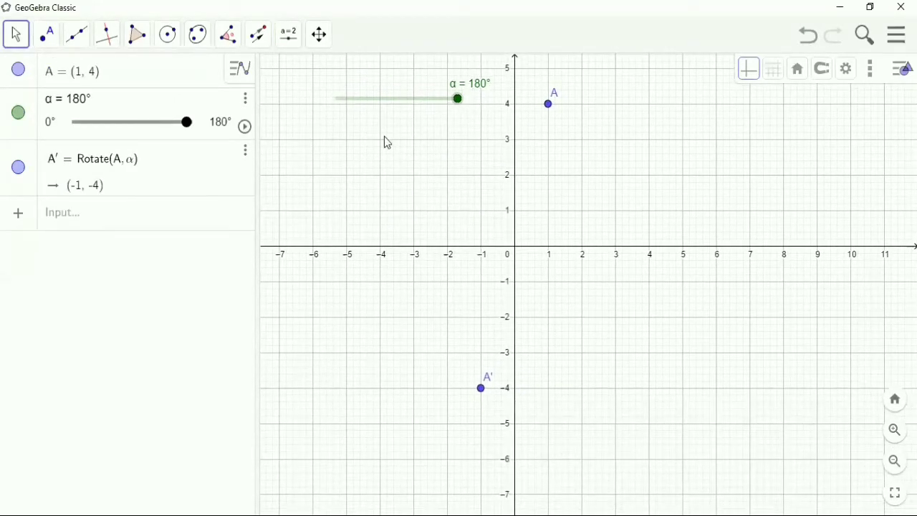
Step: Place a second slider below the α slider, set its type to Angle and its name to just β
left_click(291, 45)
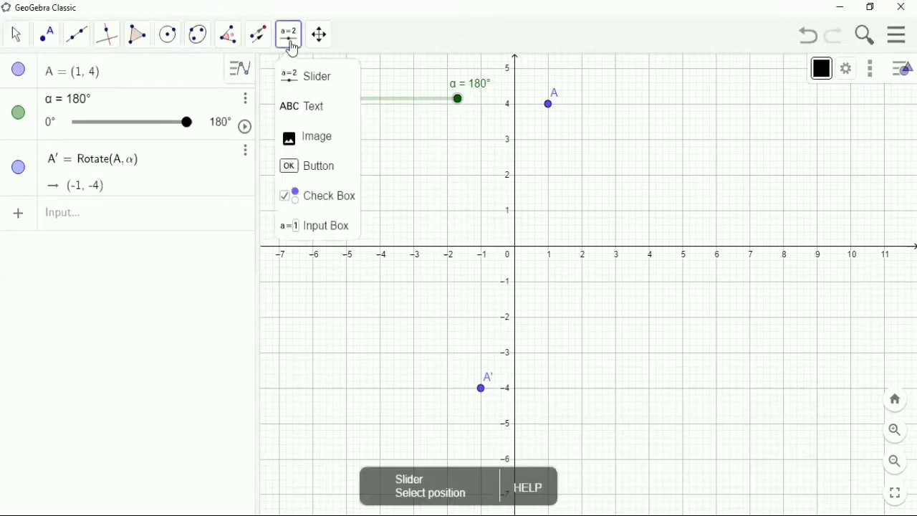
left_click(301, 77)
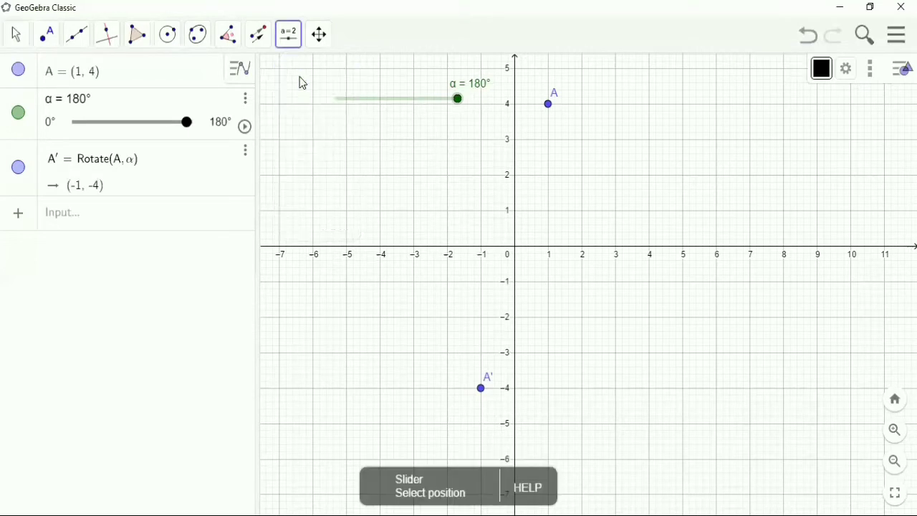
left_click(315, 142)
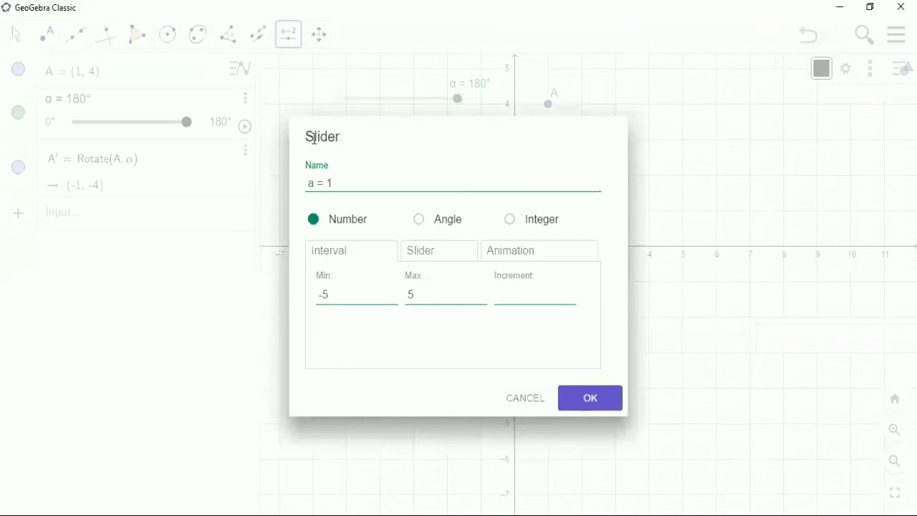
left_click(419, 219)
left_click(393, 186)
key("BackSpace")
key("BackSpace")
key("BackSpace")
key("BackSpace")
key("BackSpace")
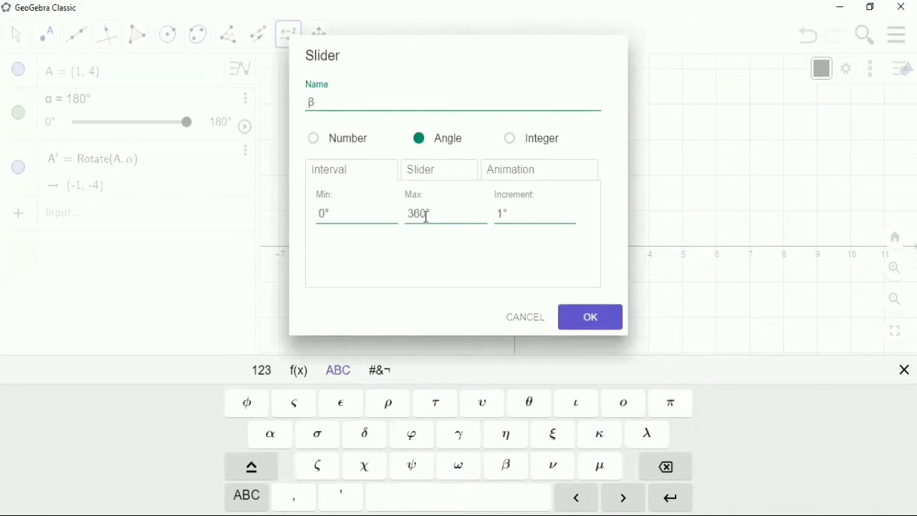
Step: Set the β slider's maximum to 90° and create the slider
left_click(427, 217)
key("BackSpace")
key("BackSpace")
key("BackSpace")
type("90")
left_click(577, 324)
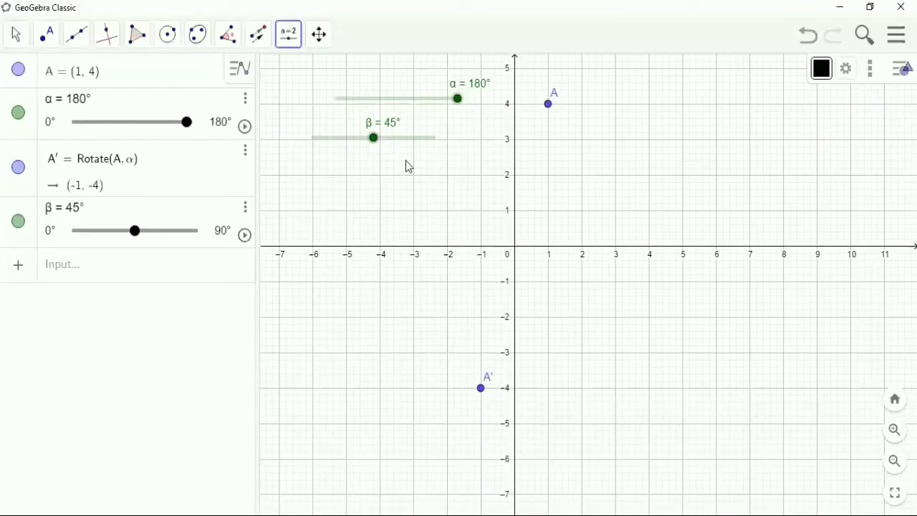
Step: Create the image of point A' rotated about the origin by entering Rotate(A', β)
left_click(112, 277)
type("R")
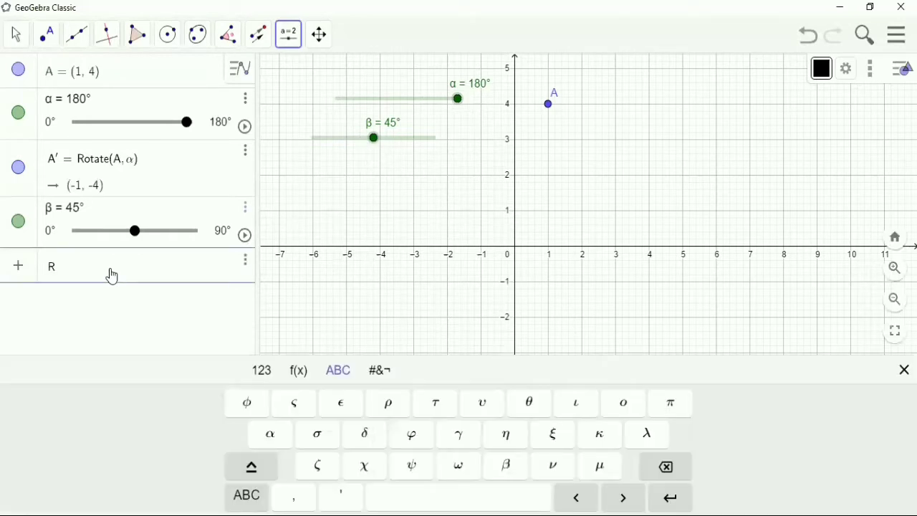
type("otate")
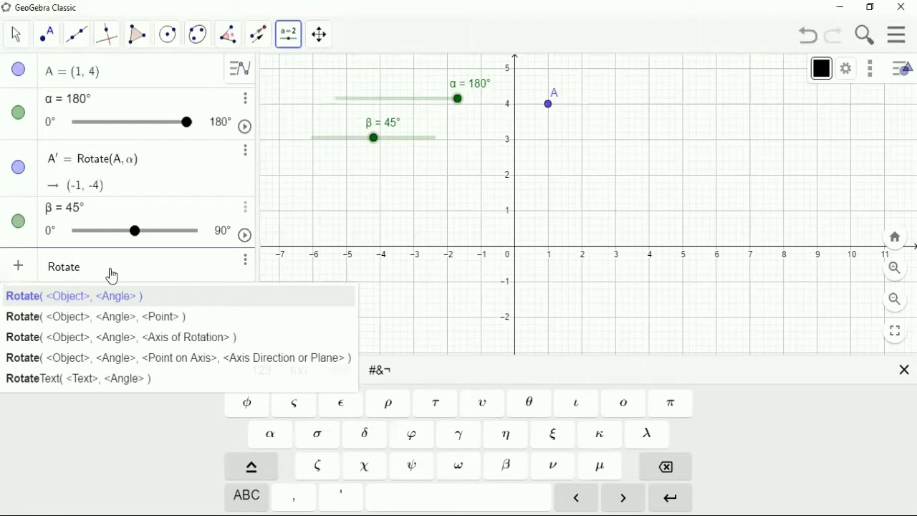
type("(")
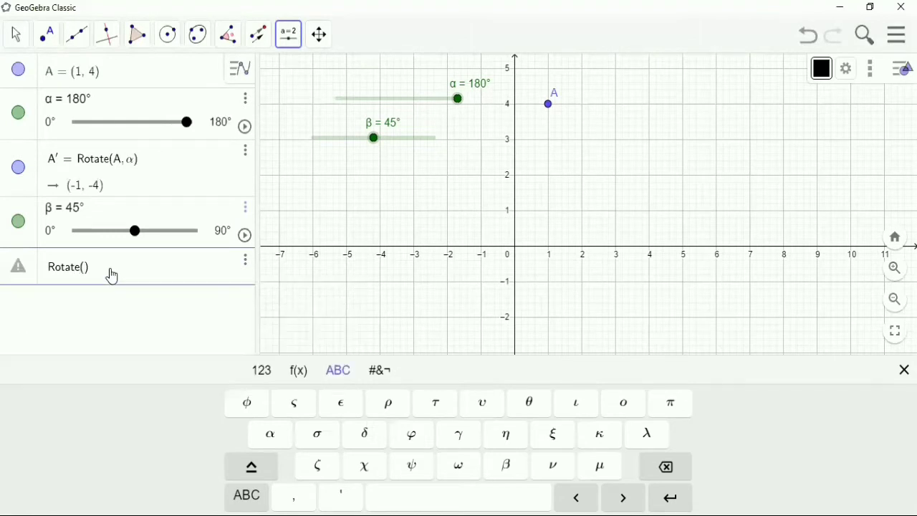
type("A',")
left_click(508, 469)
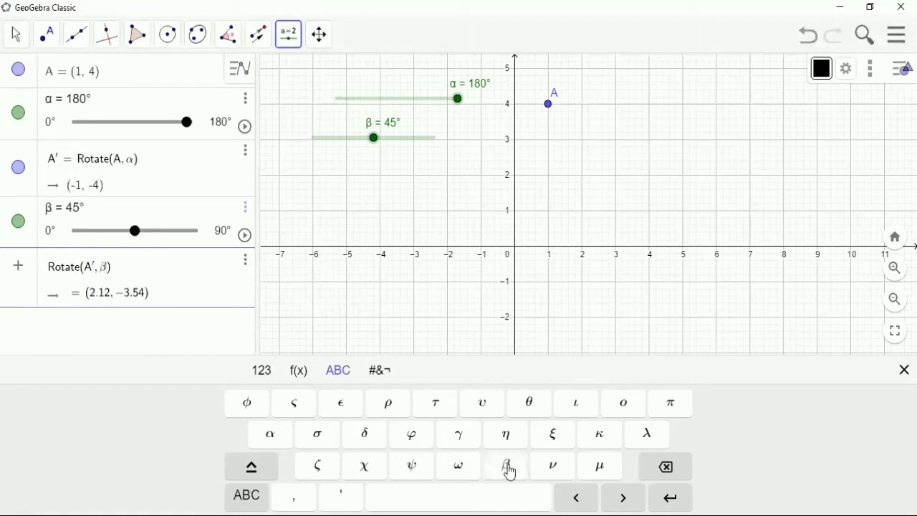
key("Return")
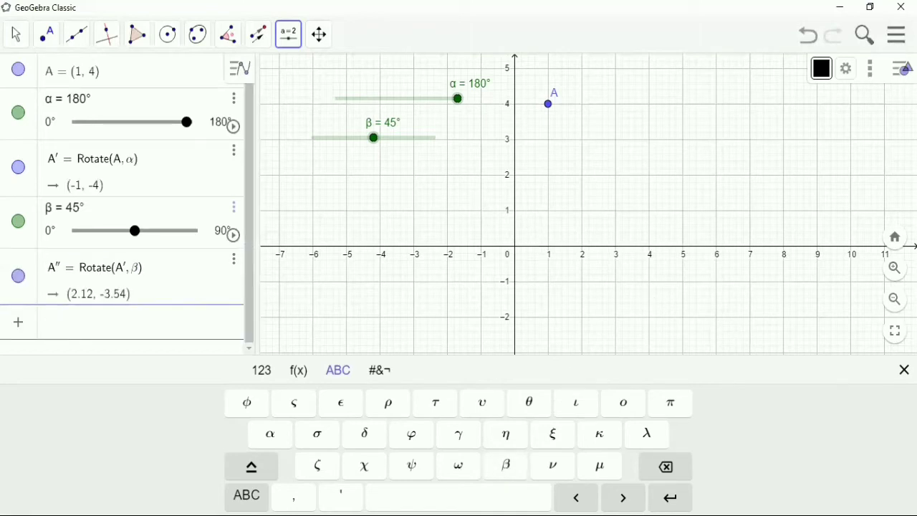
Step: Move the slider β to its 90° maximum to apply the full second rotation
left_click(904, 369)
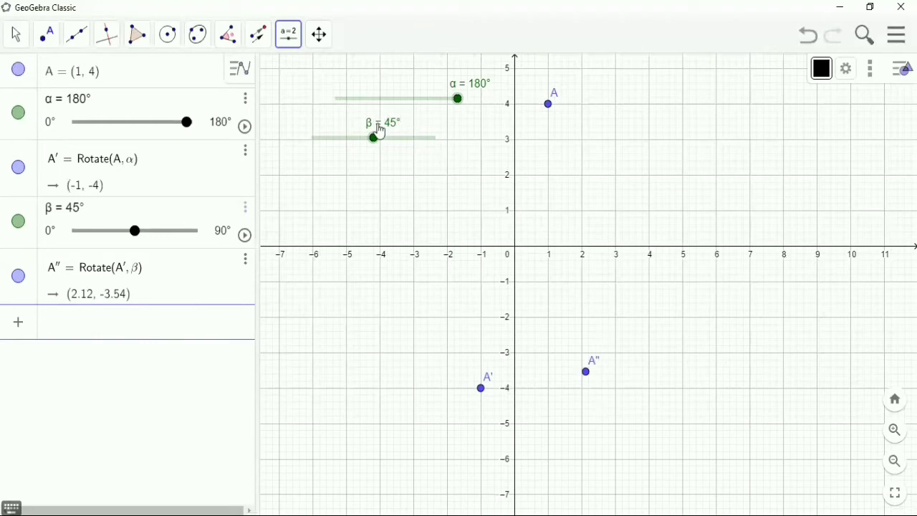
left_click_drag(377, 143, 445, 148)
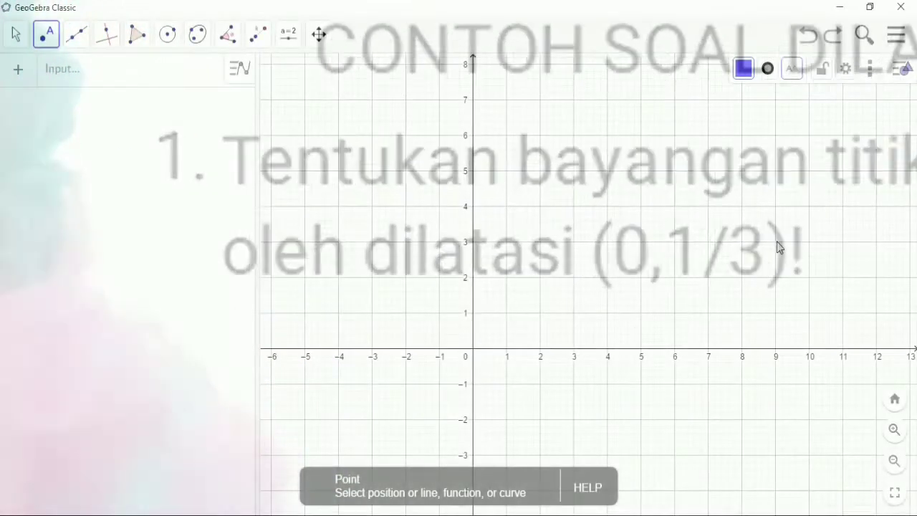
Step: Plot point A at (9, 3) and point B at the origin where the two axes intersect
left_click(776, 242)
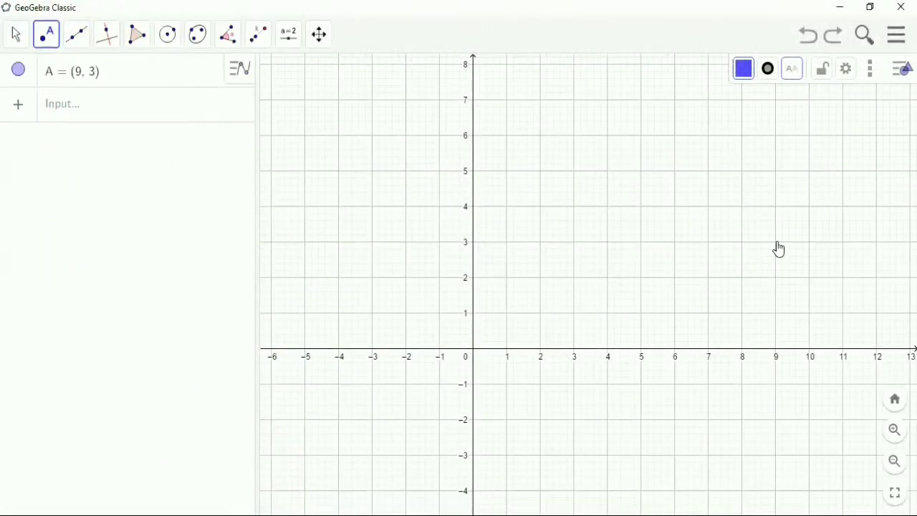
left_click(473, 350)
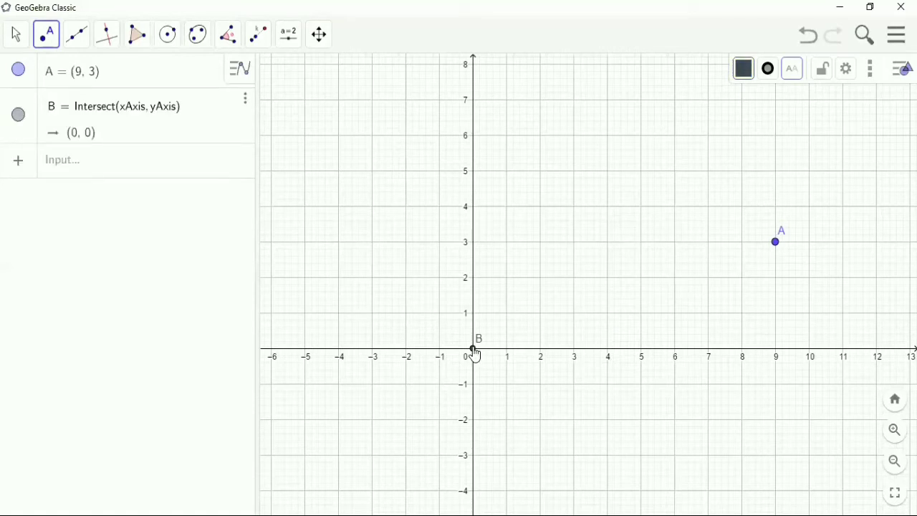
Step: Dilate point A from center point B by a factor of 1/3
left_click(254, 43)
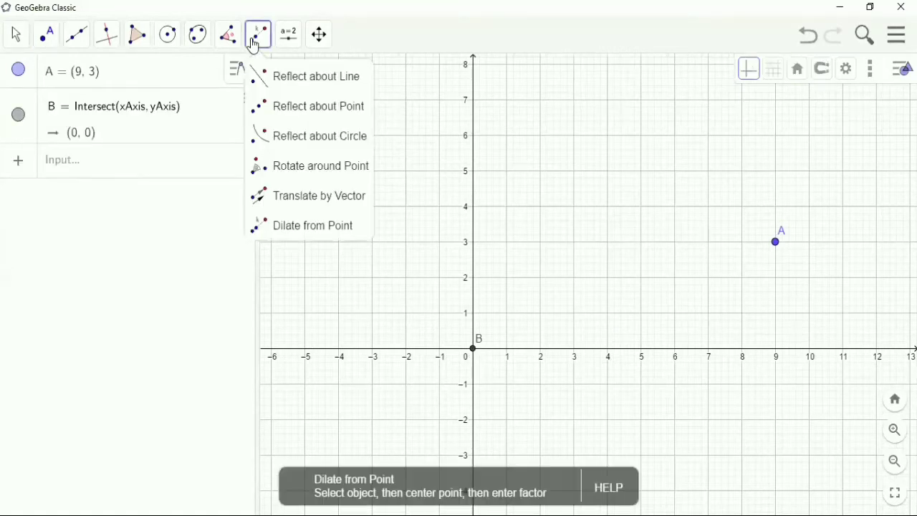
left_click(313, 226)
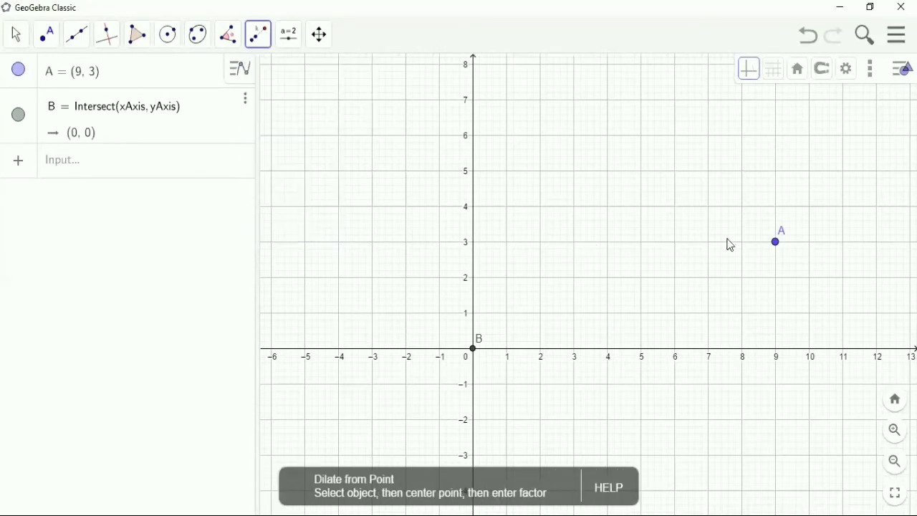
left_click(779, 245)
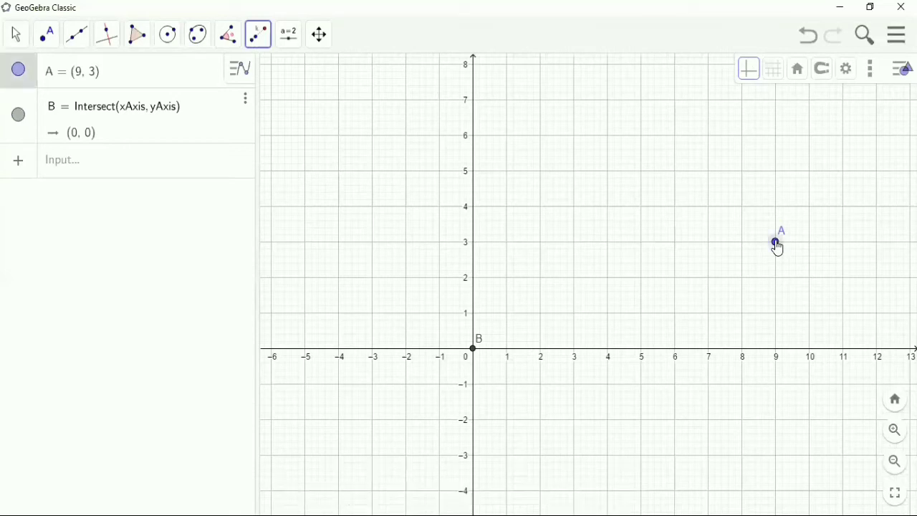
left_click(473, 349)
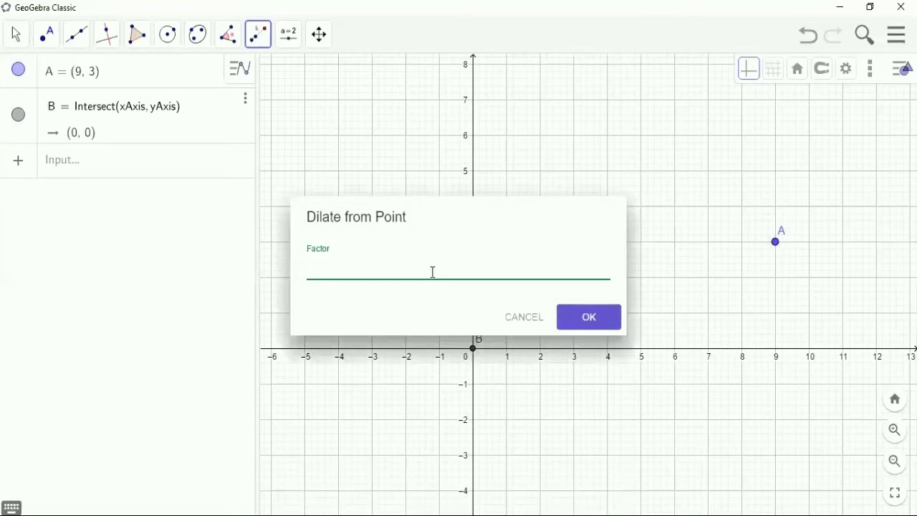
type("1/")
type("3")
left_click(589, 320)
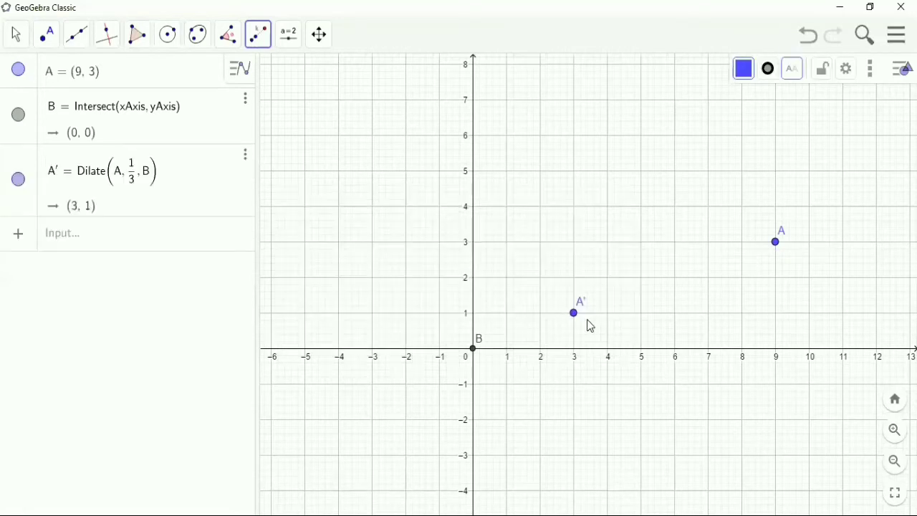
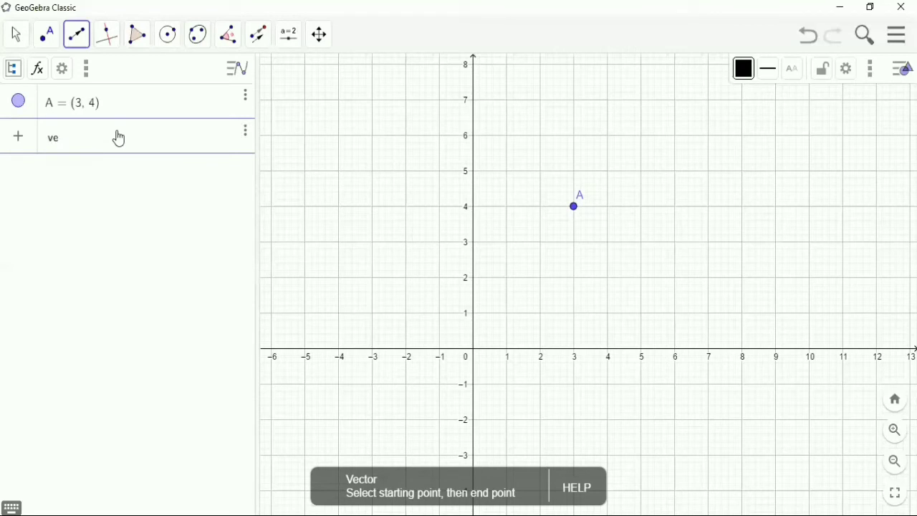
Step: Define a vector named vektor with components (-2, 3)
type("r = ")
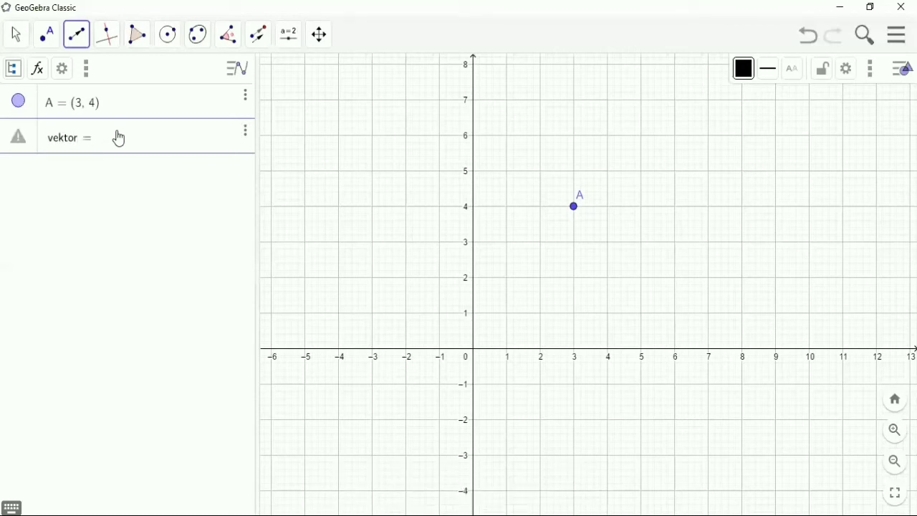
type("(")
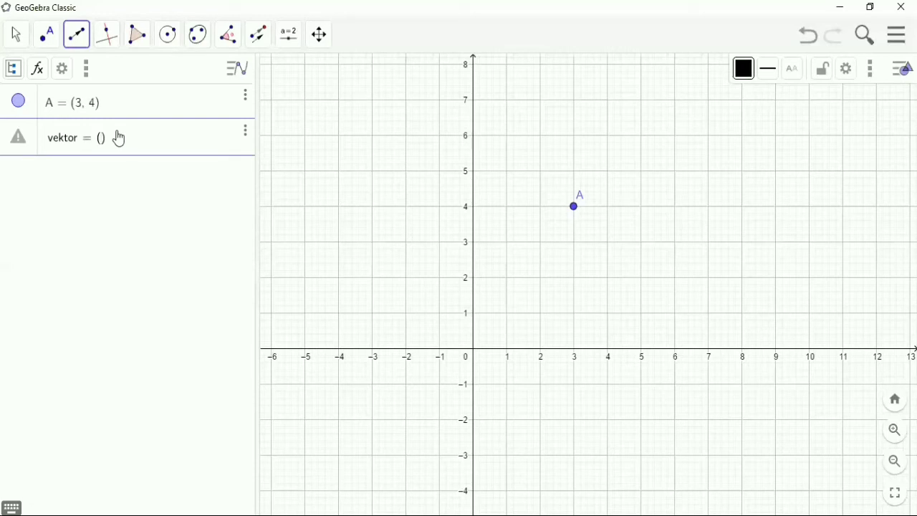
type("-2,3")
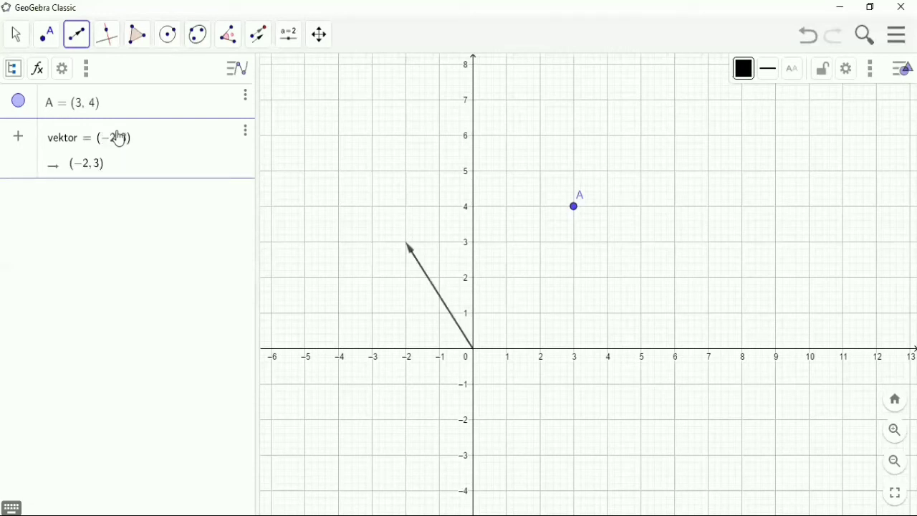
key("Return")
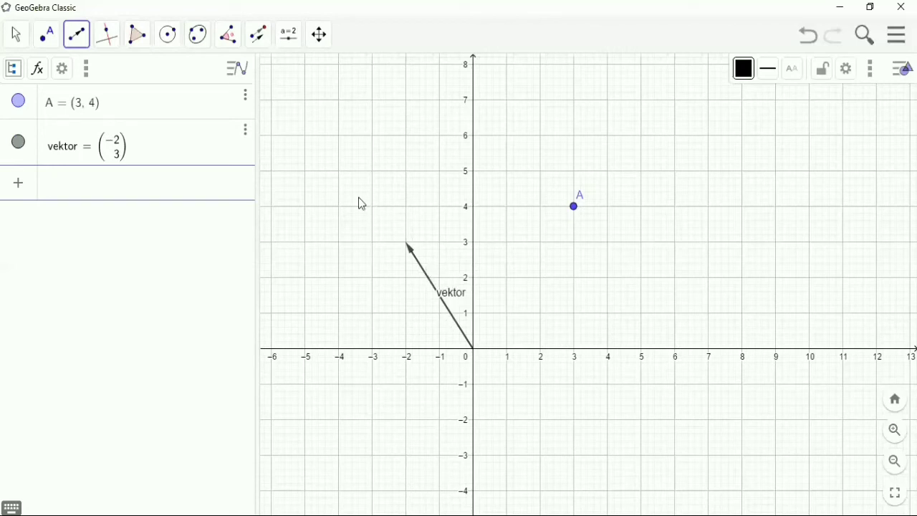
Step: Translate point A at (3, 4) by the vector vektor
left_click(262, 37)
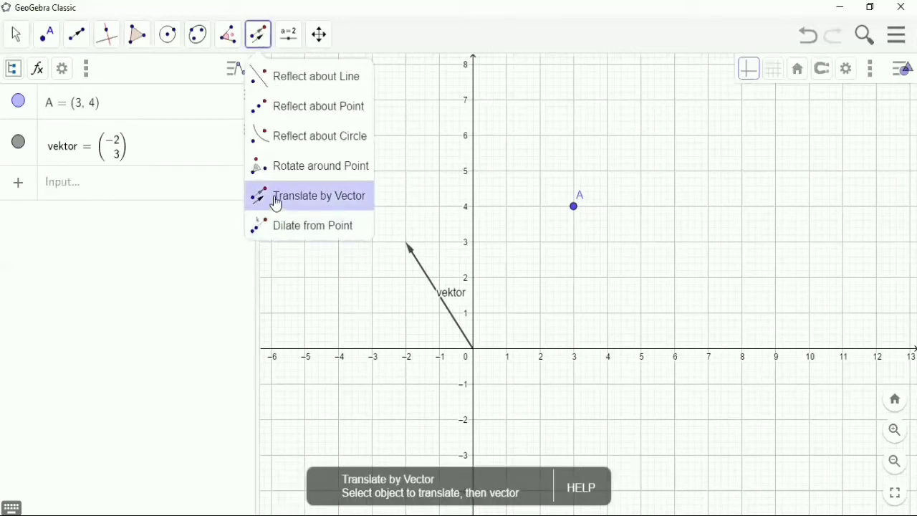
left_click(278, 205)
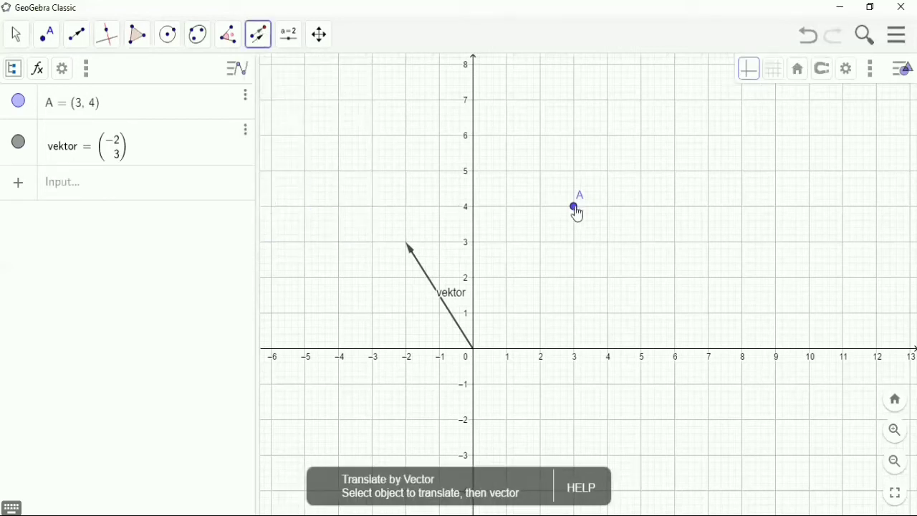
left_click(574, 208)
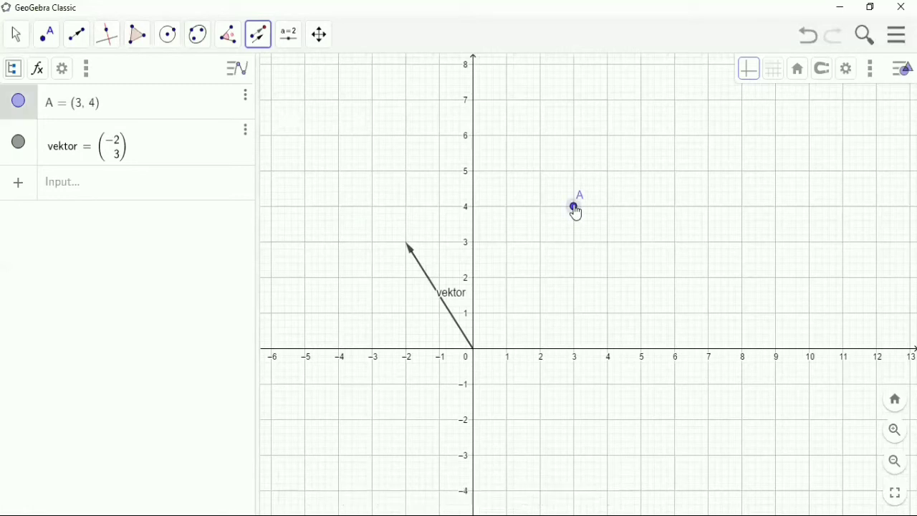
left_click(448, 313)
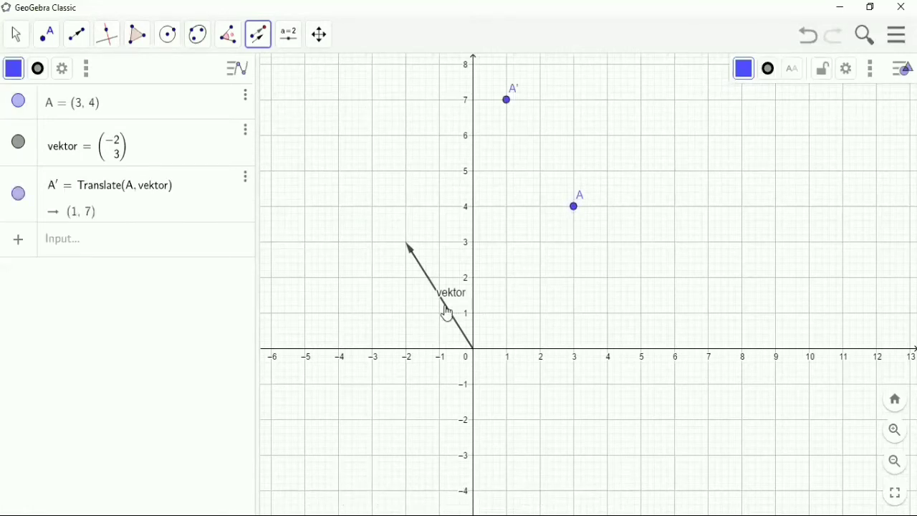
Step: Plot point A at (4, 1) on the empty coordinate plane for the reflection problem
left_click(16, 35)
left_click(47, 88)
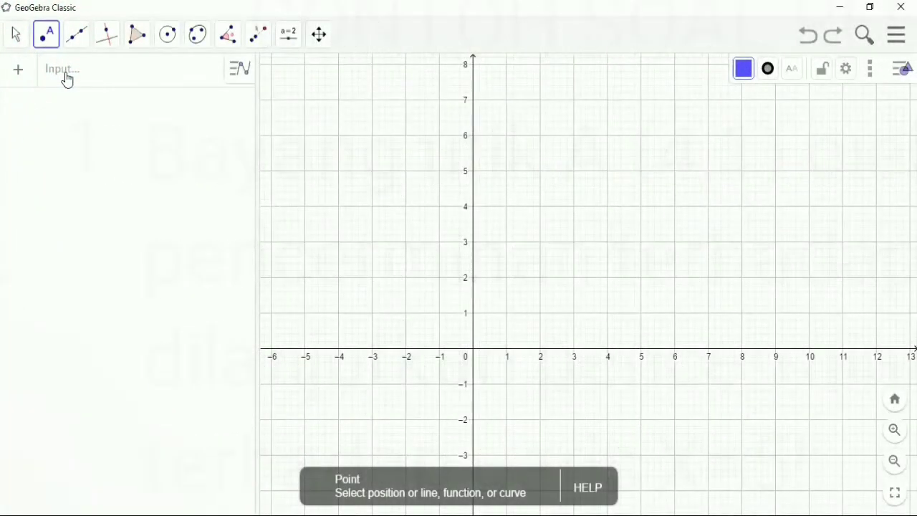
left_click(43, 40)
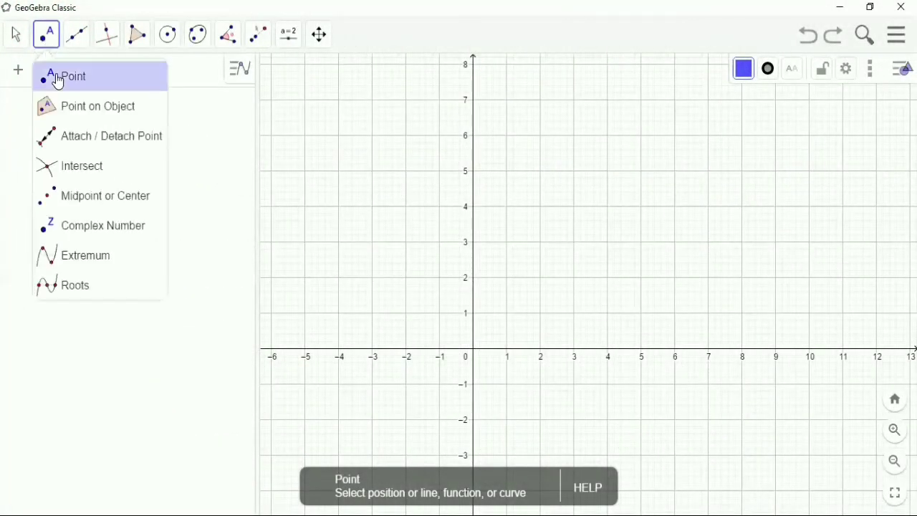
left_click(59, 76)
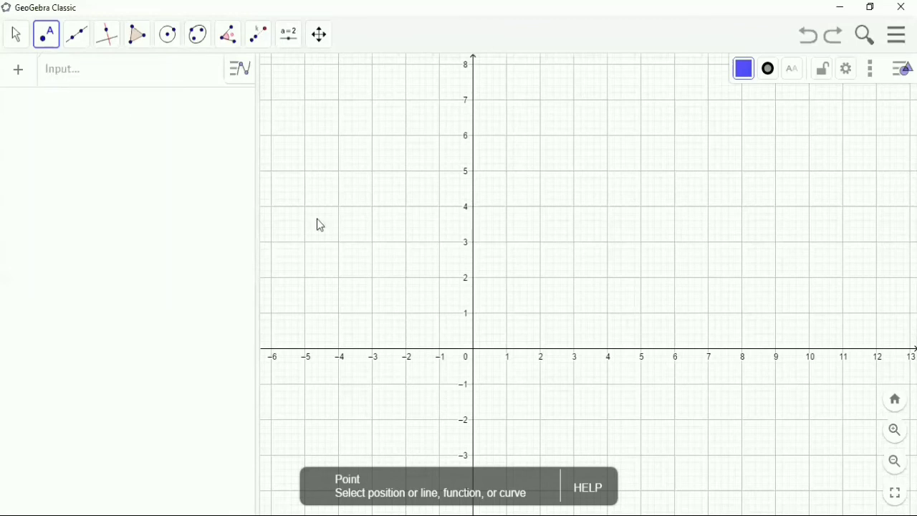
left_click(608, 313)
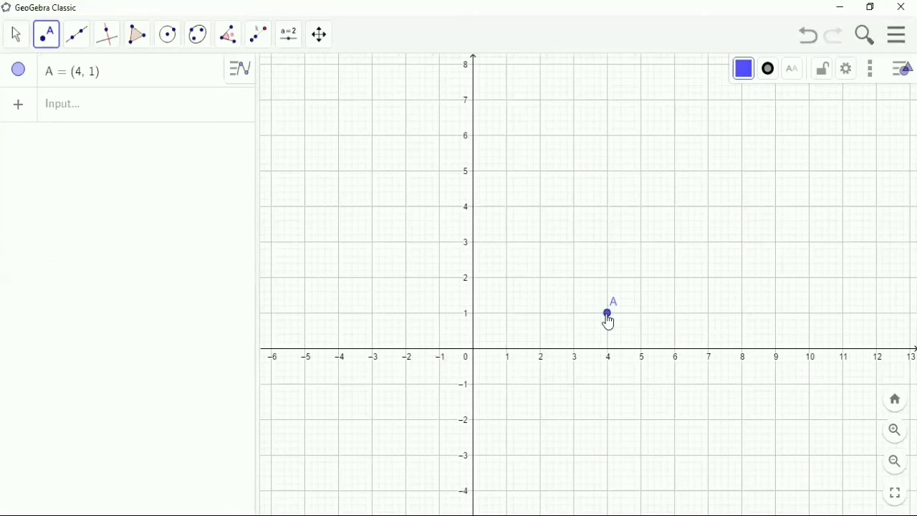
Step: Create the vertical line x = 2 as the first mirror line
left_click(157, 117)
type("x=2")
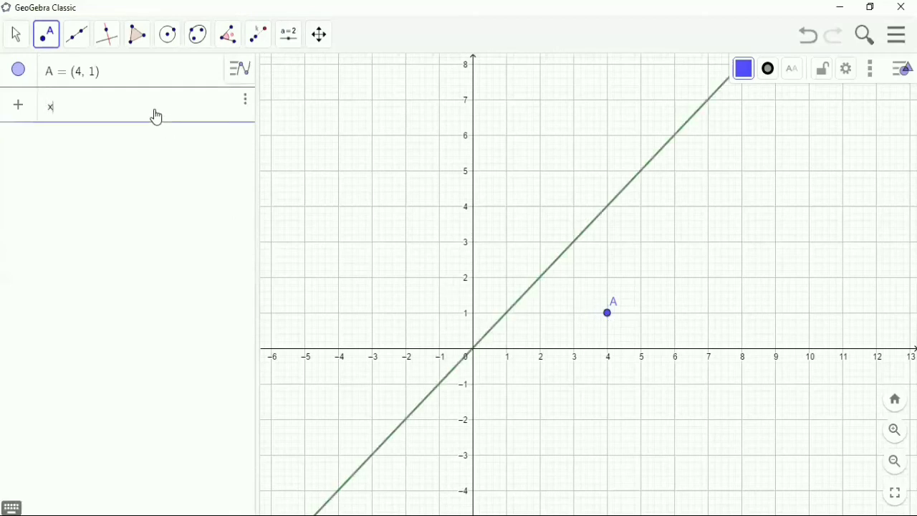
key("Return")
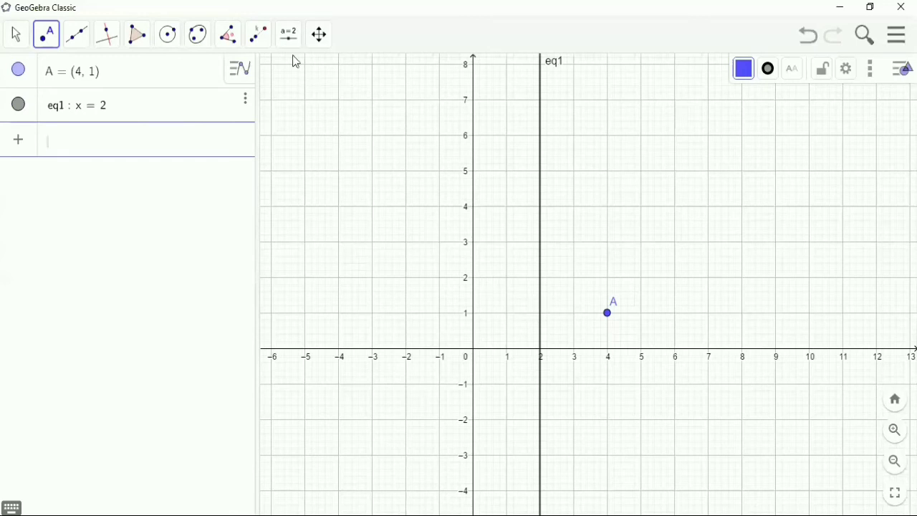
Step: Reflect point A about the line x = 2
left_click(258, 46)
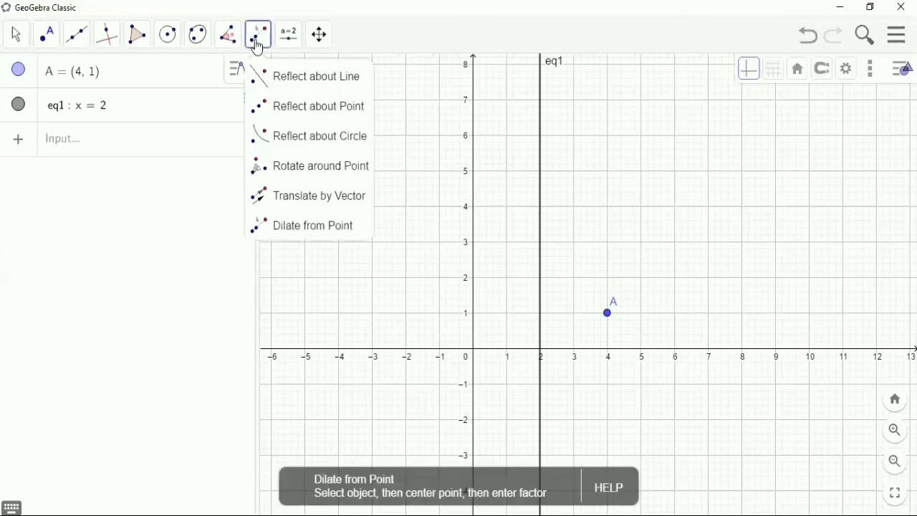
left_click(276, 80)
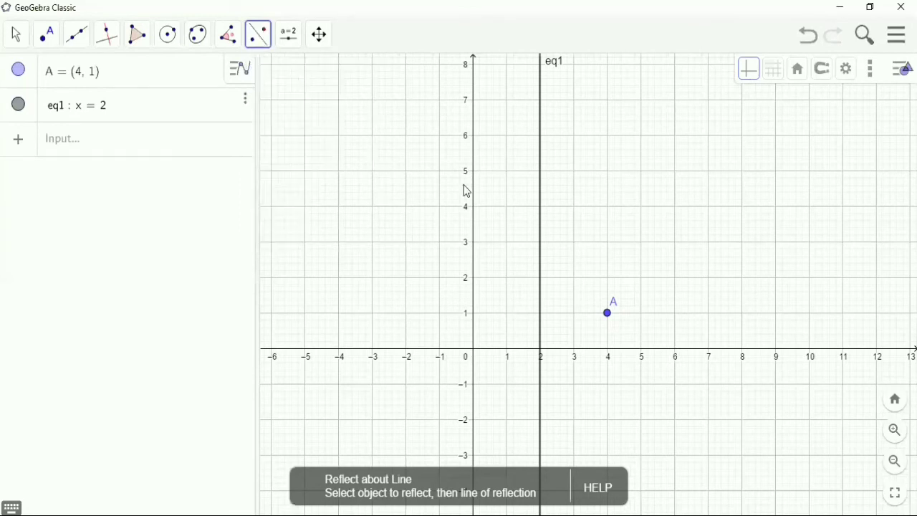
left_click(608, 315)
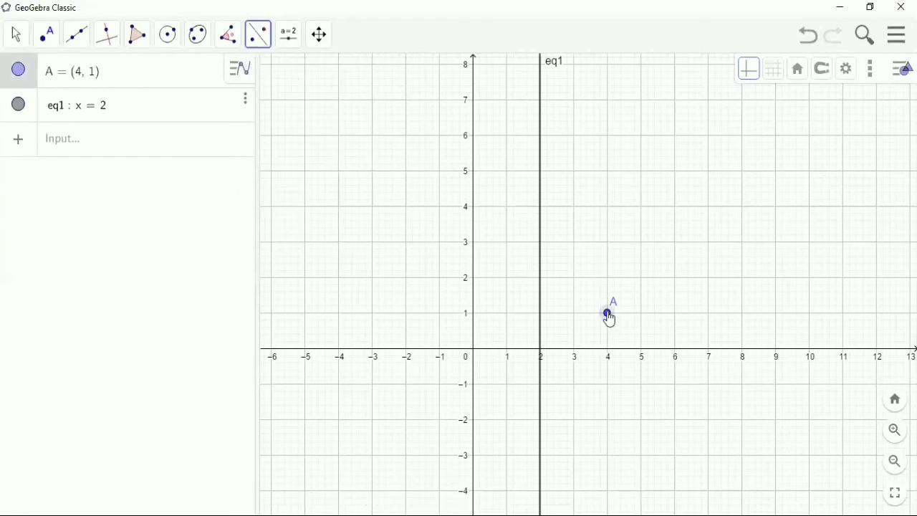
left_click(542, 325)
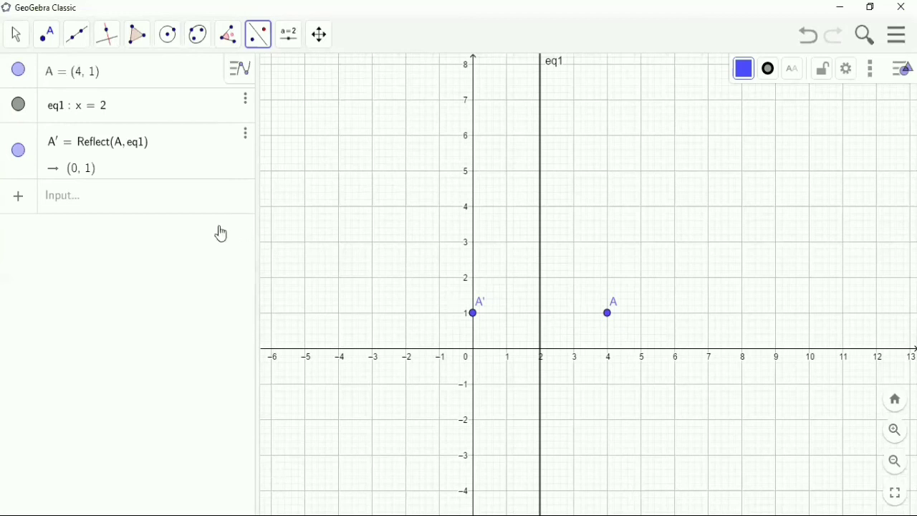
Step: Create the vertical line x = 5 as the second mirror line
left_click(189, 202)
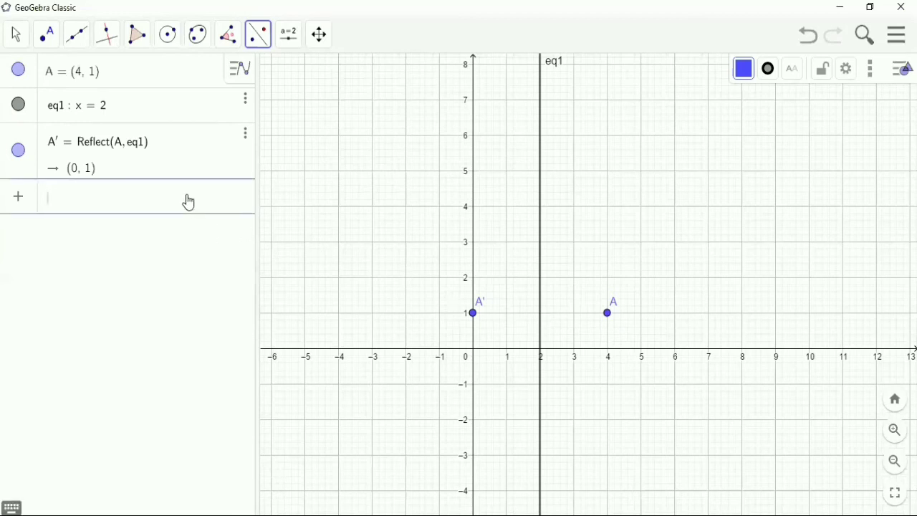
type("x=5")
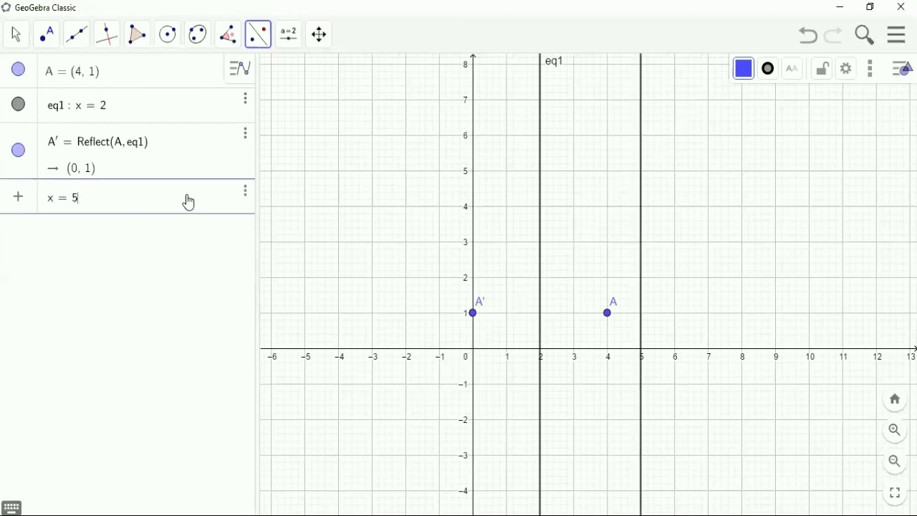
key("Return")
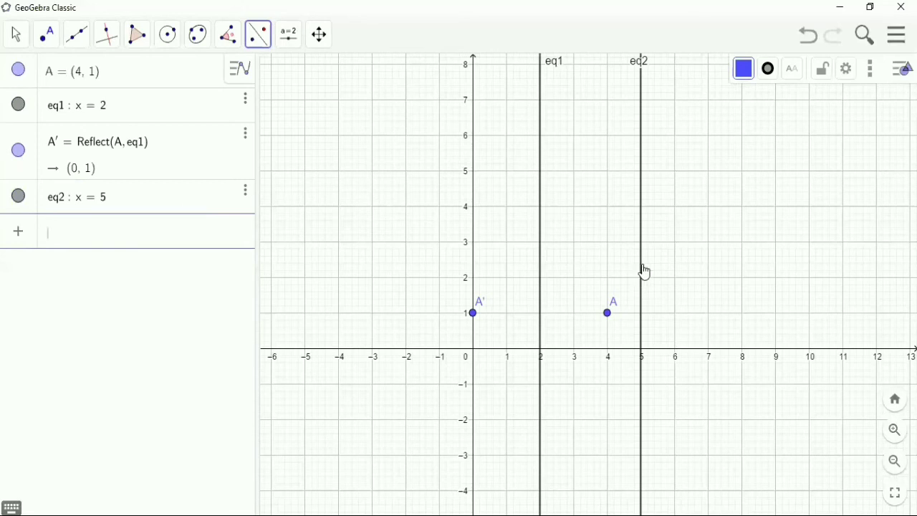
Step: Reflect the image point A' about the line x = 5
left_click(259, 38)
left_click(280, 79)
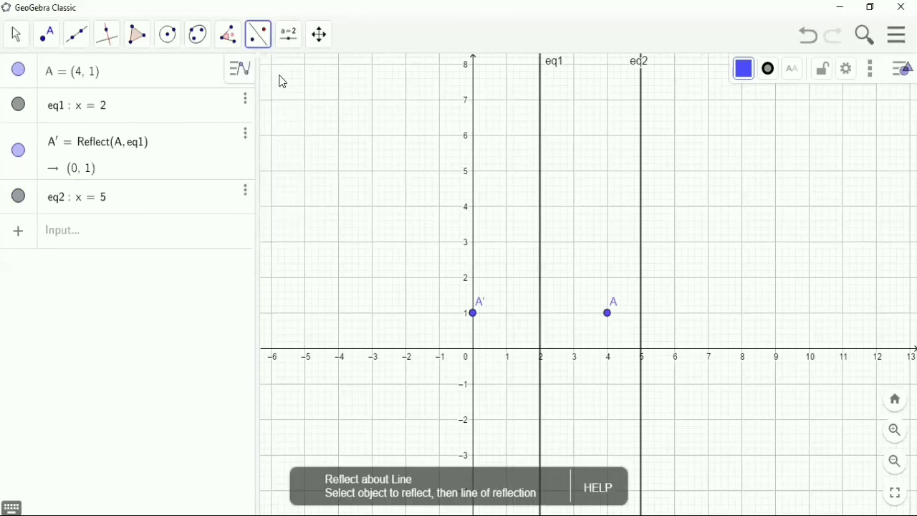
left_click(475, 317)
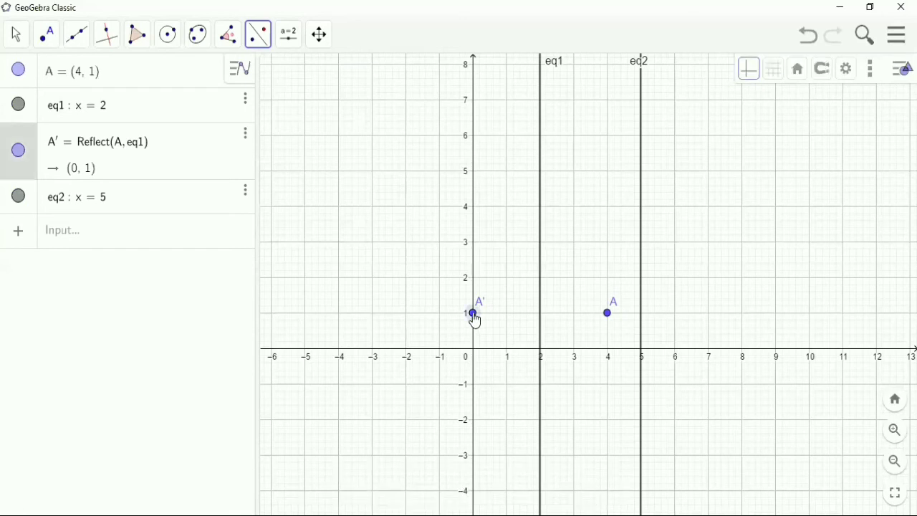
left_click(642, 322)
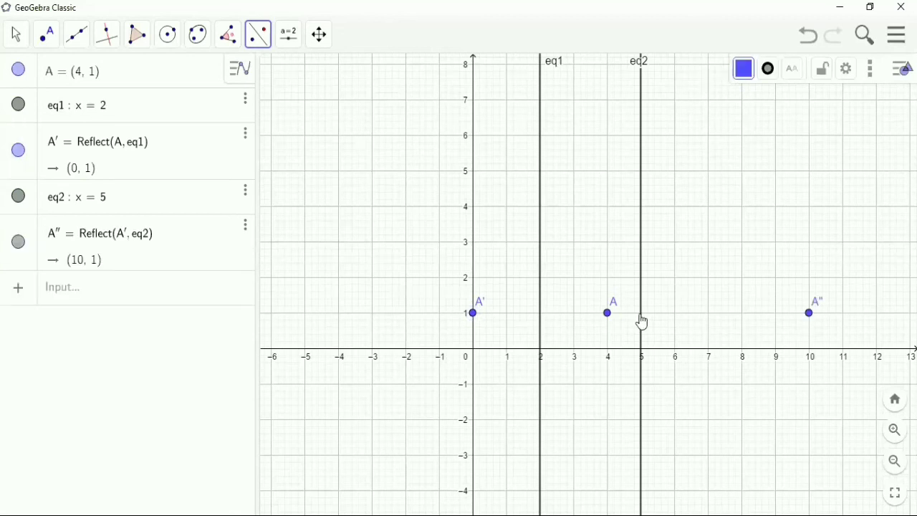